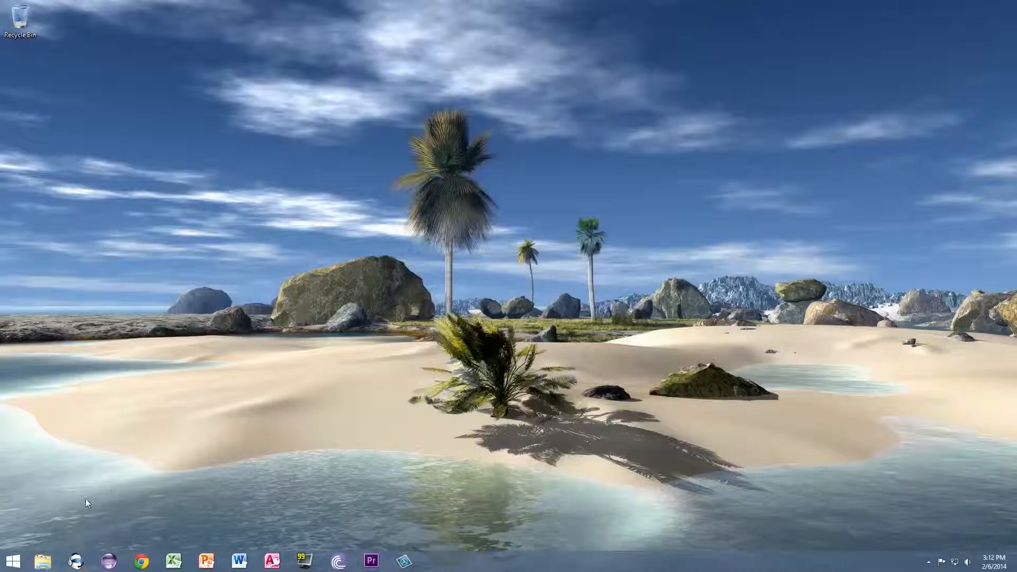
Step: Check in the Windows Features list that Hyper-V is turned on, and close Programs and Features
{"action": "right_click", "coordinate": [18, 565]}
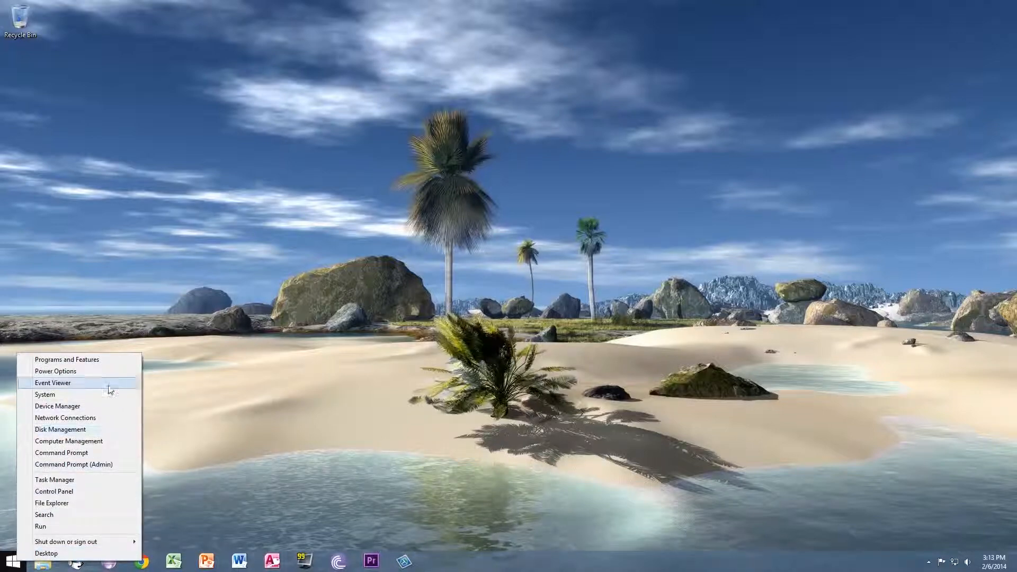
{"action": "left_click", "coordinate": [93, 363]}
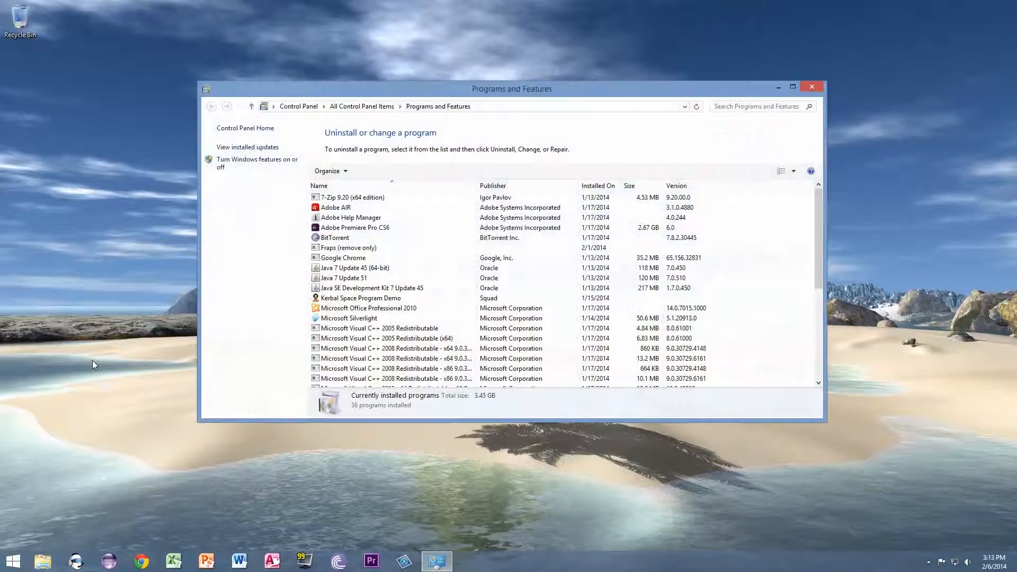
{"action": "left_click", "coordinate": [260, 164]}
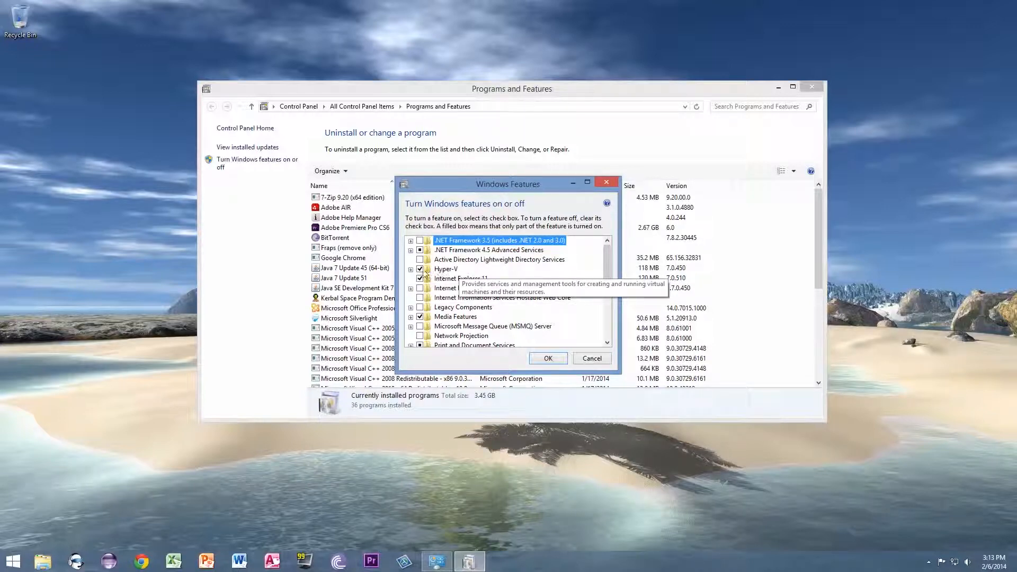
{"action": "left_click", "coordinate": [548, 359]}
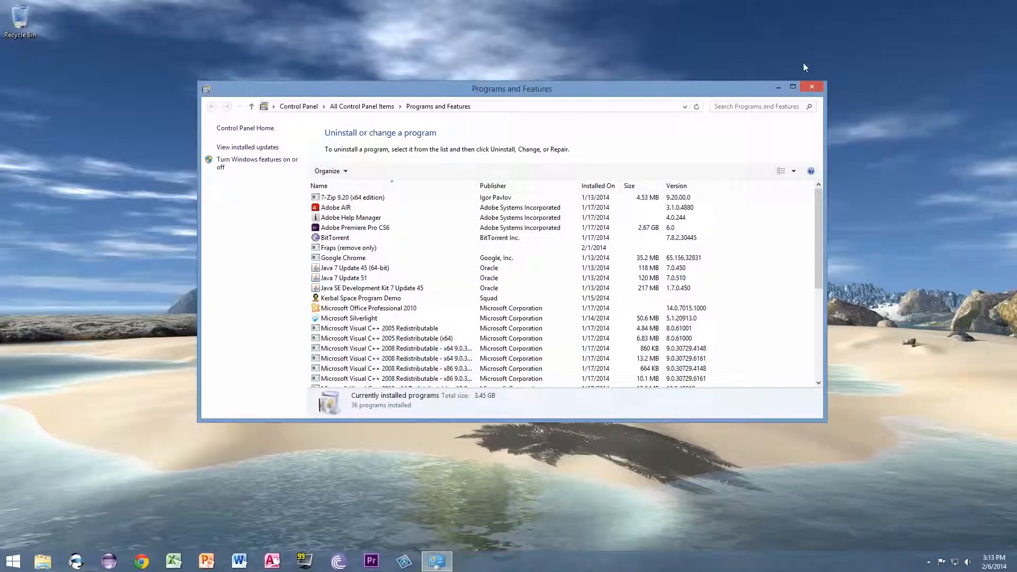
{"action": "left_click", "coordinate": [818, 88]}
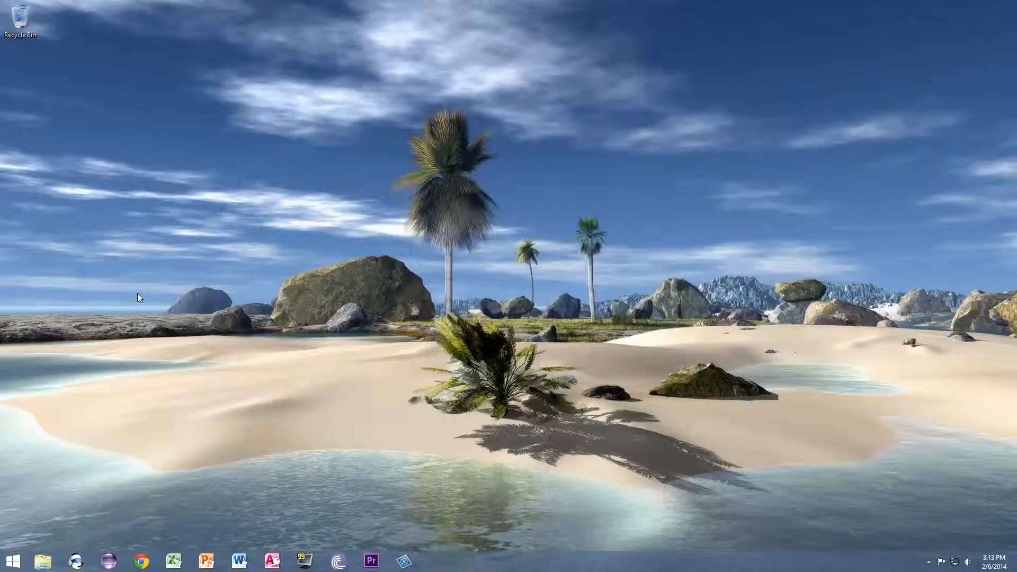
Step: Open Hyper-V Manager from the Control Panel's Administrative Tools and maximize its window
{"action": "right_click", "coordinate": [16, 564]}
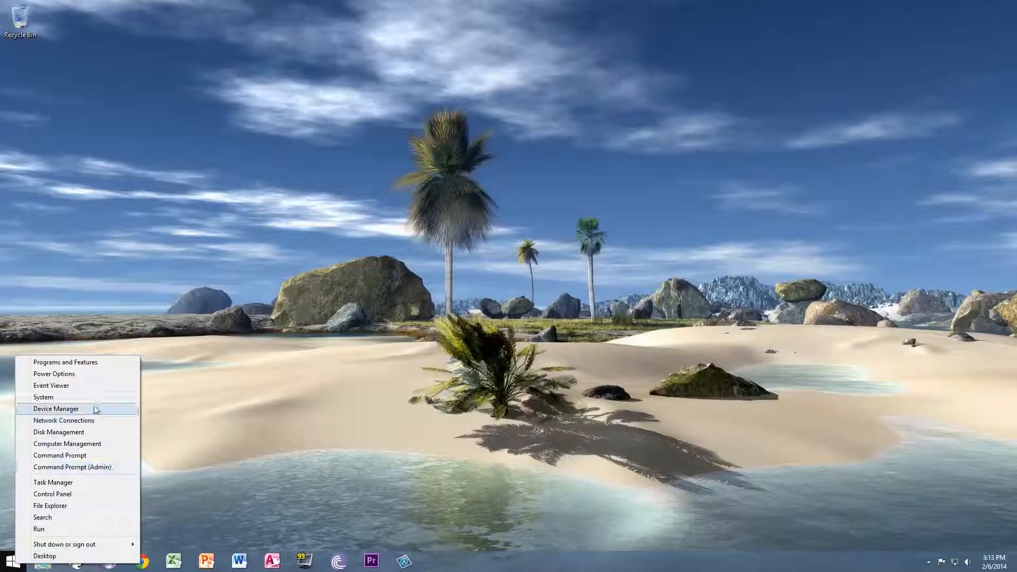
{"action": "left_click", "coordinate": [59, 493]}
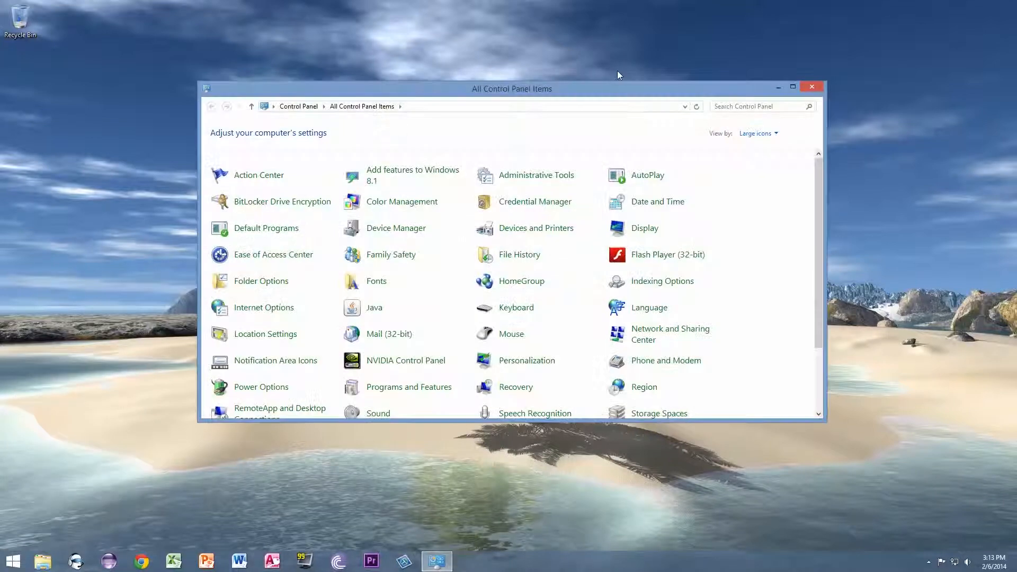
{"action": "left_click", "coordinate": [534, 179]}
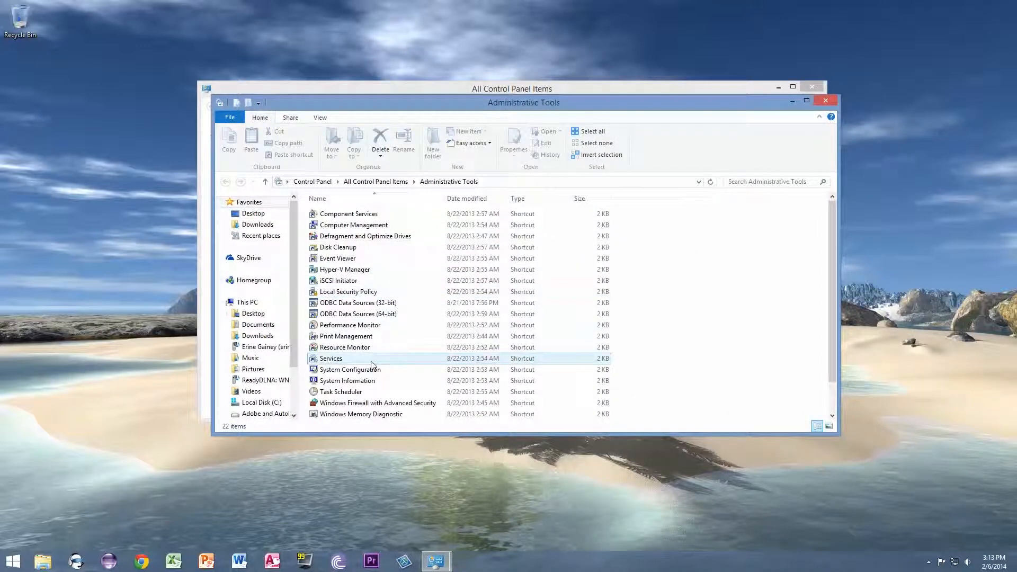
{"action": "double_click", "coordinate": [349, 270]}
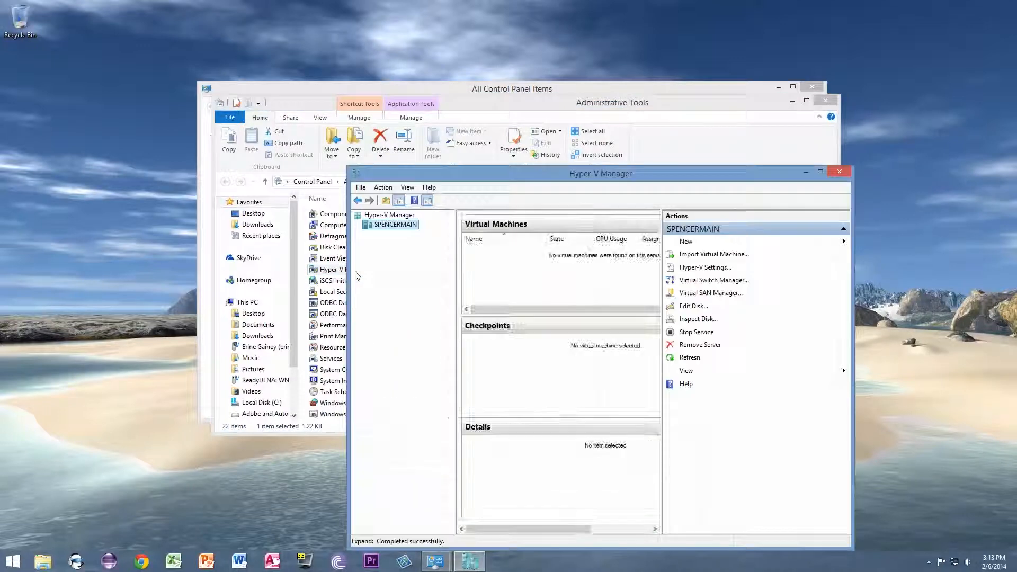
{"action": "left_click", "coordinate": [821, 171]}
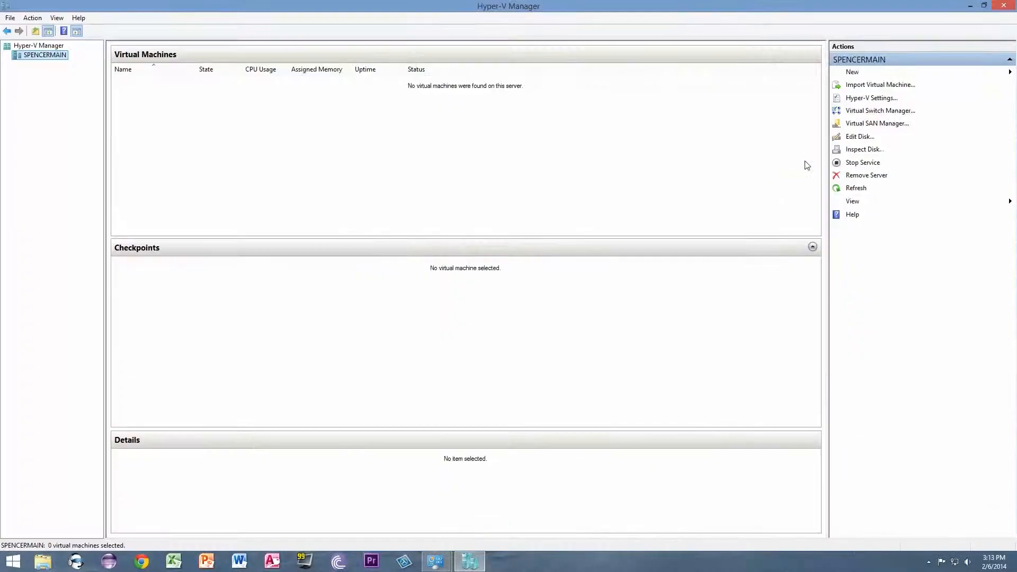
{"action": "left_click", "coordinate": [453, 95]}
Step: Start creating a new virtual machine on the local server and name it Haiku VM
{"action": "right_click", "coordinate": [30, 59]}
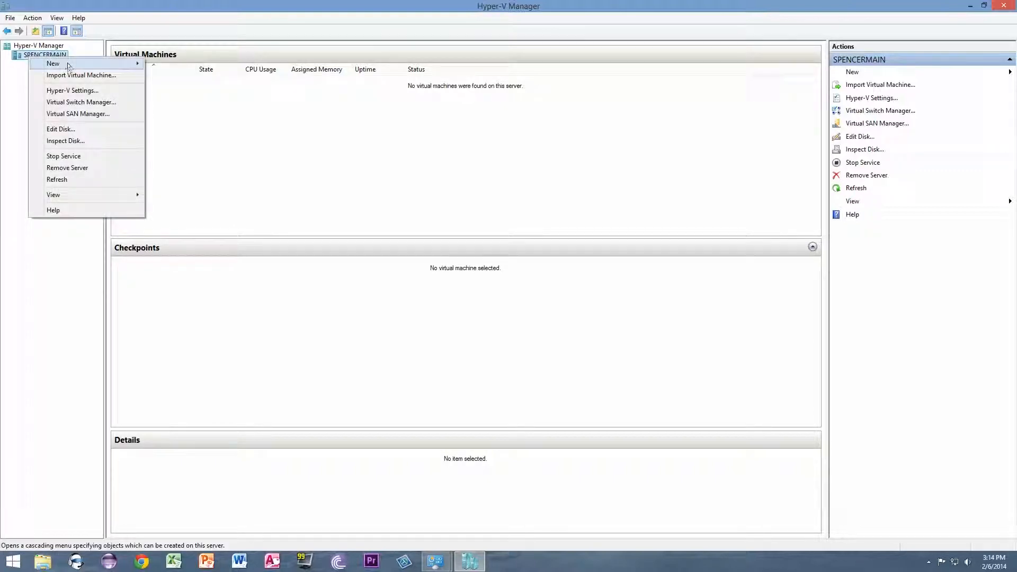
{"action": "mouse_move", "coordinate": [68, 64]}
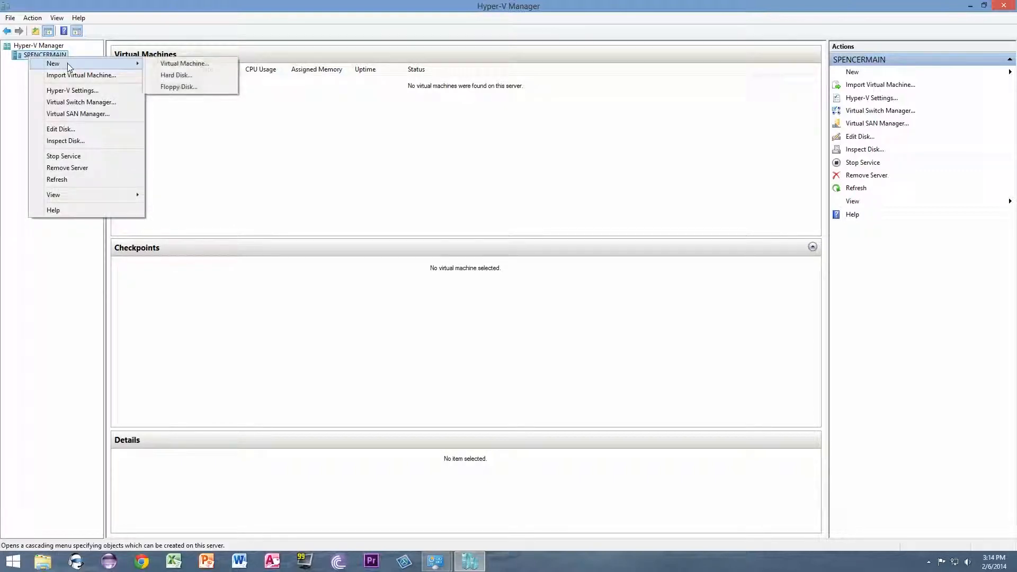
{"action": "left_click", "coordinate": [185, 63]}
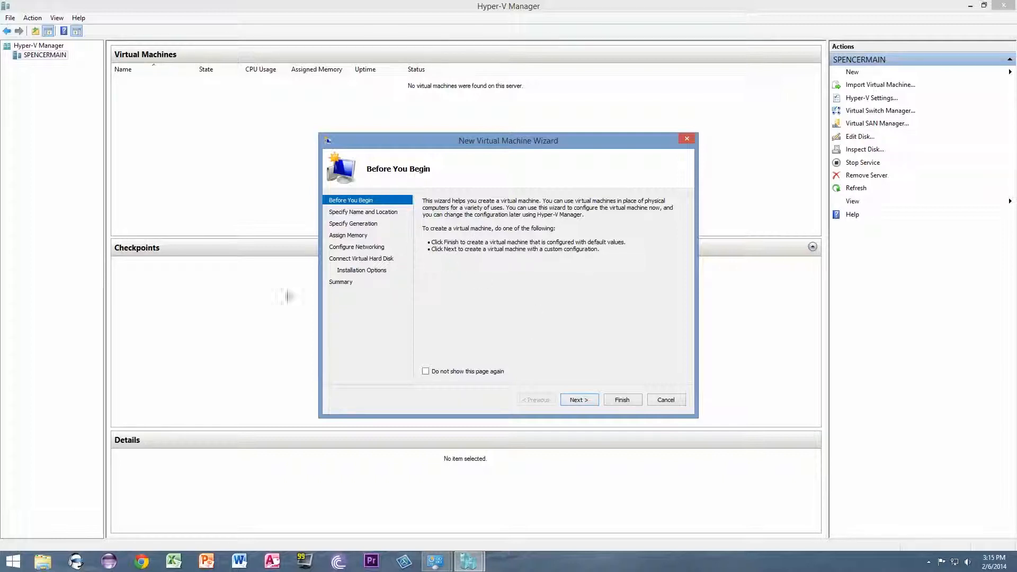
{"action": "left_click", "coordinate": [370, 214]}
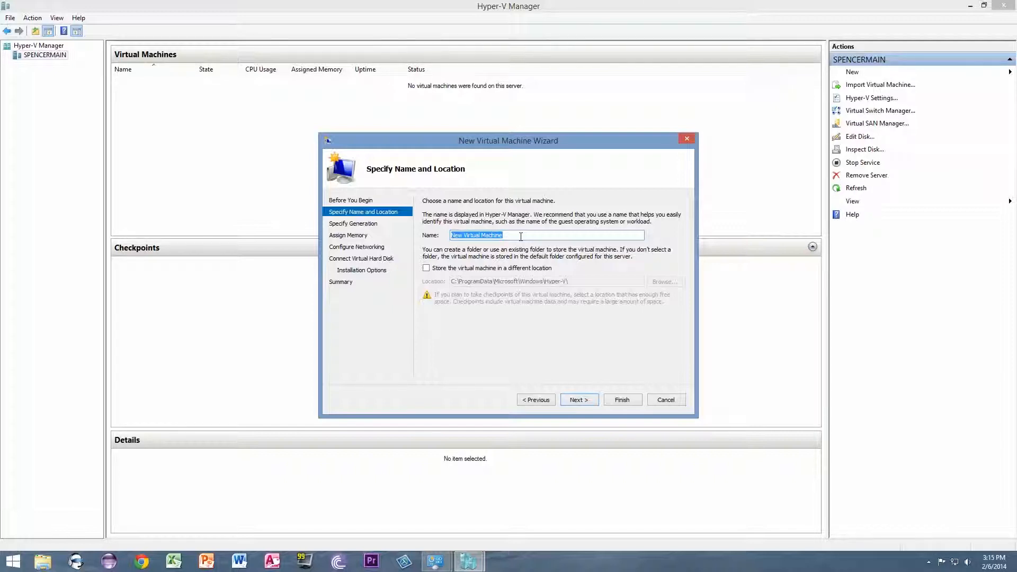
{"action": "type", "text": "Haiku VM"}
{"action": "left_click", "coordinate": [579, 400]}
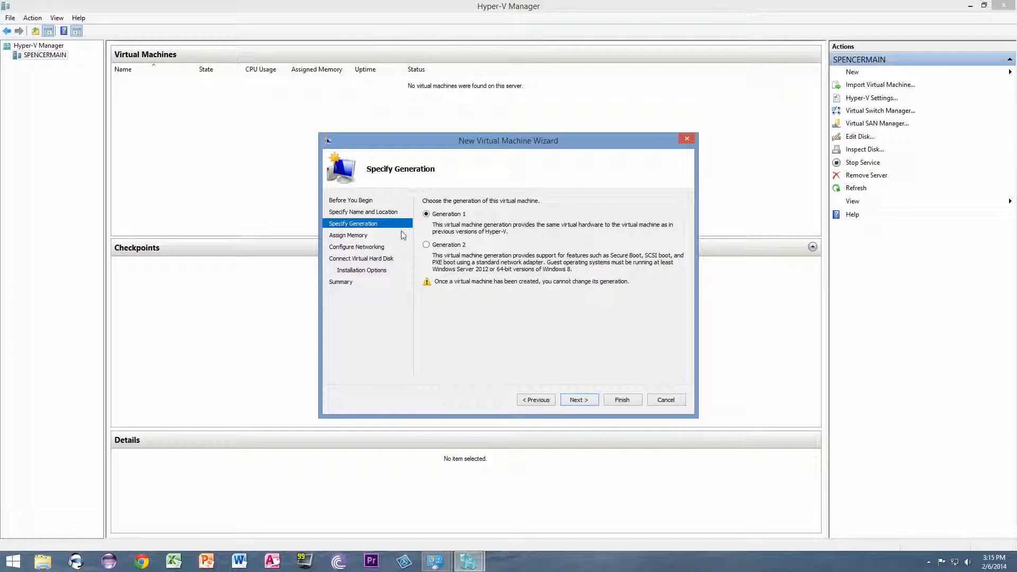
Step: Keep Generation 1 for the virtual machine and set its startup memory to 2000 MB
{"action": "left_click", "coordinate": [579, 400]}
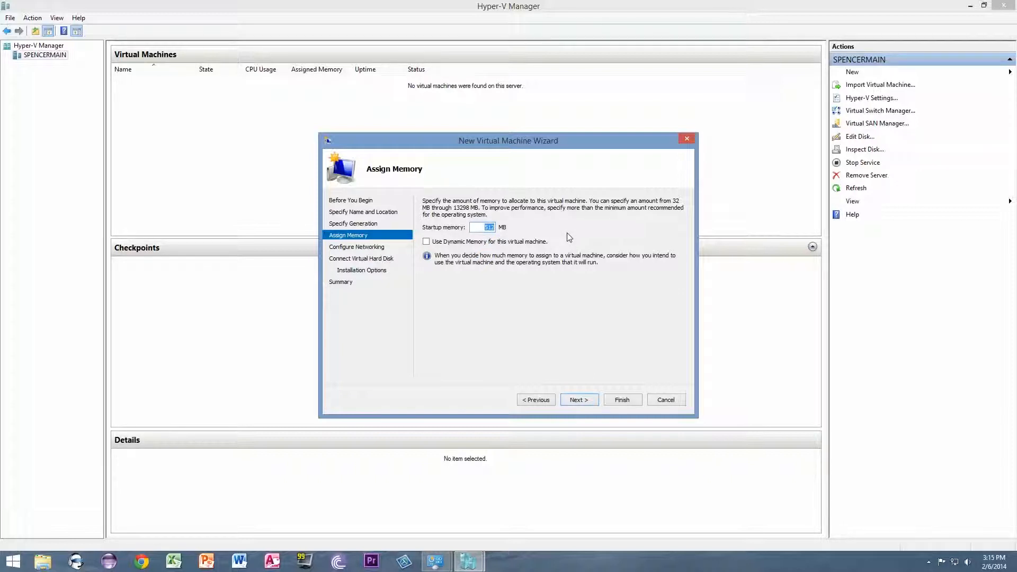
{"action": "type", "text": "2000"}
{"action": "left_click", "coordinate": [578, 400]}
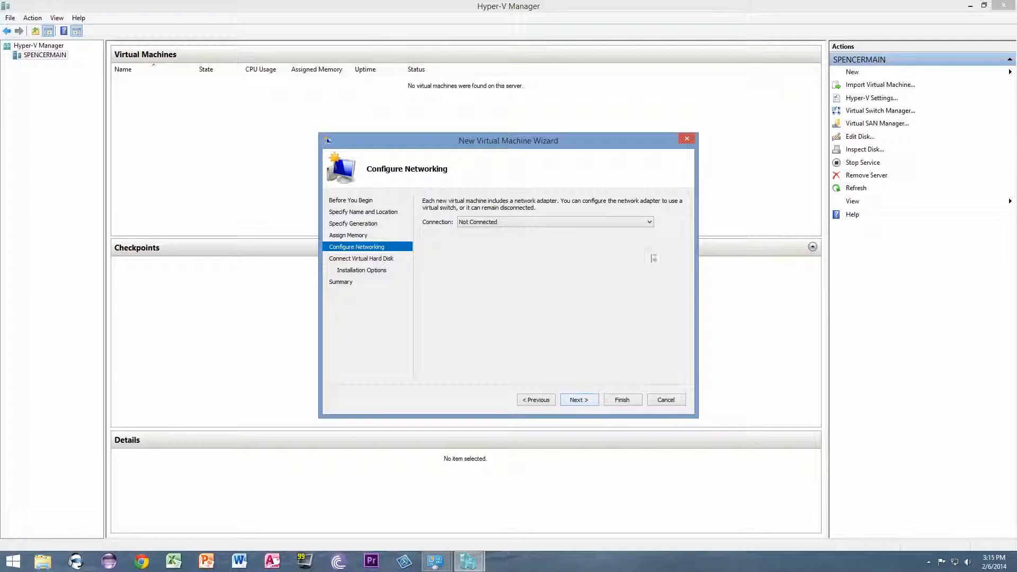
Step: Leave the network adapter as Not Connected and accept a new 127 GB virtual hard disk named Haiku VM.vhdx
{"action": "left_click", "coordinate": [583, 221]}
{"action": "left_click", "coordinate": [582, 221]}
{"action": "left_click", "coordinate": [583, 400]}
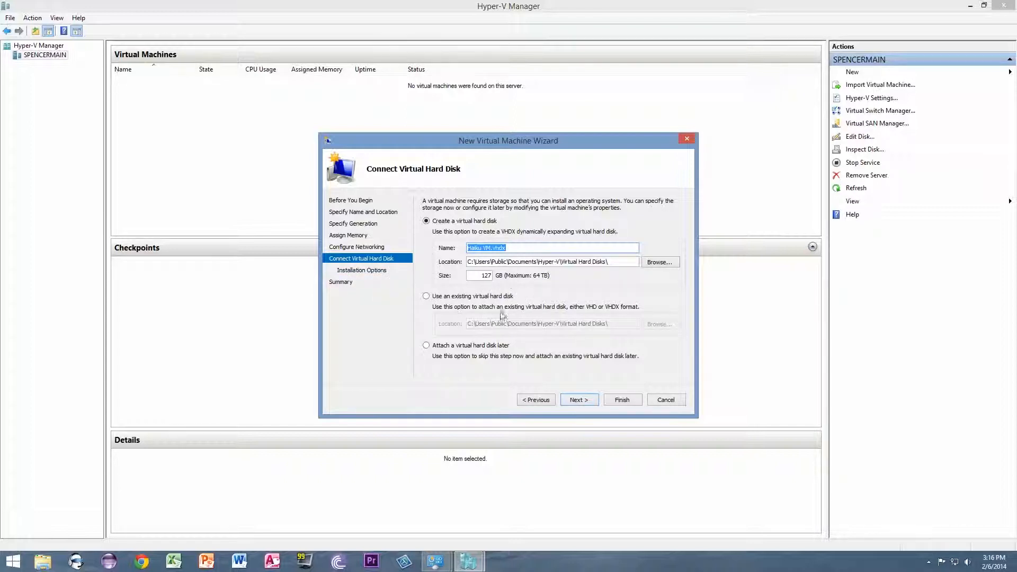
{"action": "left_click", "coordinate": [586, 401]}
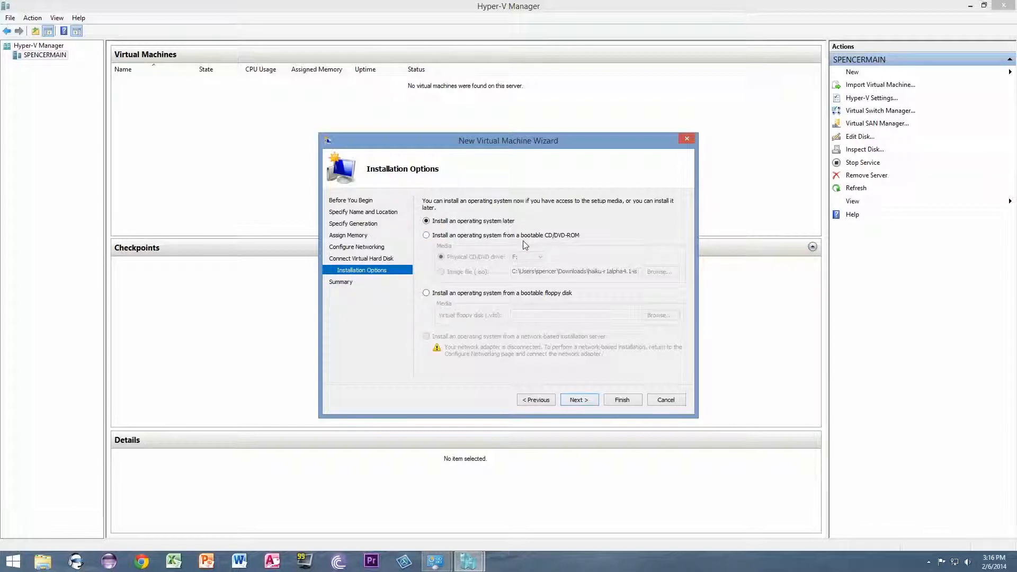
Step: Set the operating system to install from the haiku-r1alpha4 ISO image and finish creating the virtual machine
{"action": "left_click", "coordinate": [432, 238]}
{"action": "left_click", "coordinate": [440, 272]}
{"action": "left_click", "coordinate": [646, 275]}
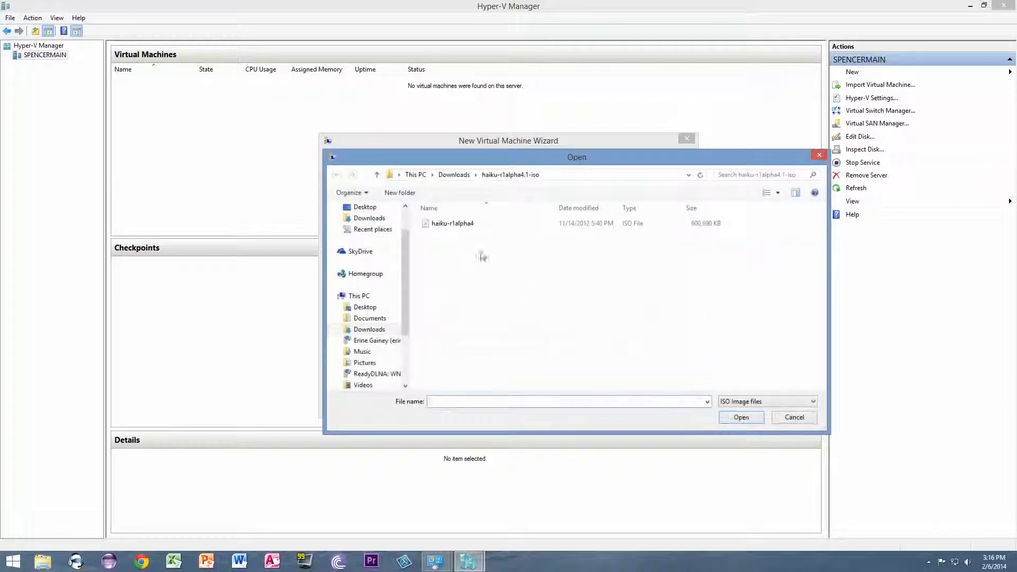
{"action": "double_click", "coordinate": [451, 225]}
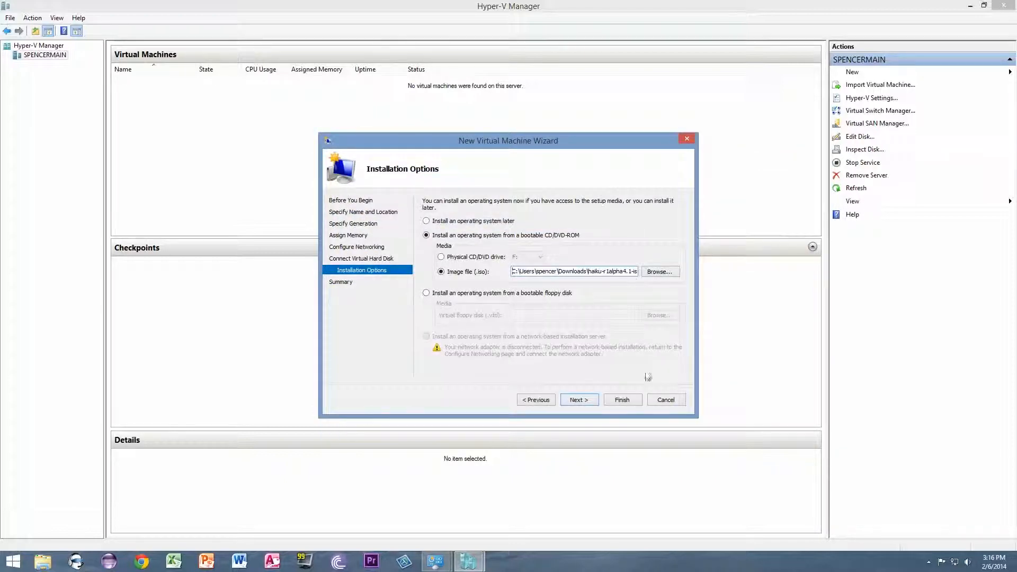
{"action": "left_click", "coordinate": [622, 401]}
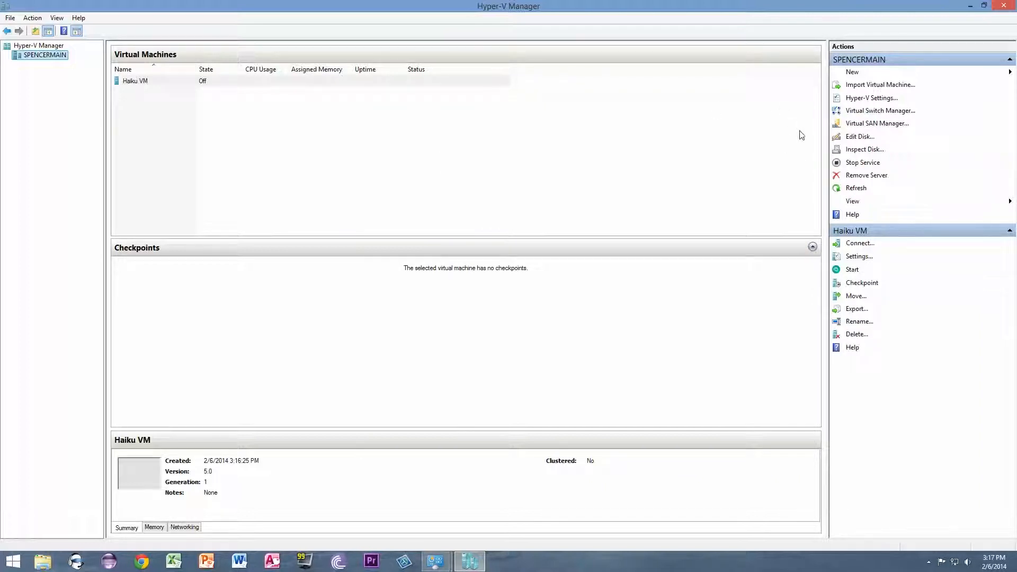
Step: Create a new virtual switch of type External in the Virtual Switch Manager
{"action": "left_click", "coordinate": [870, 111]}
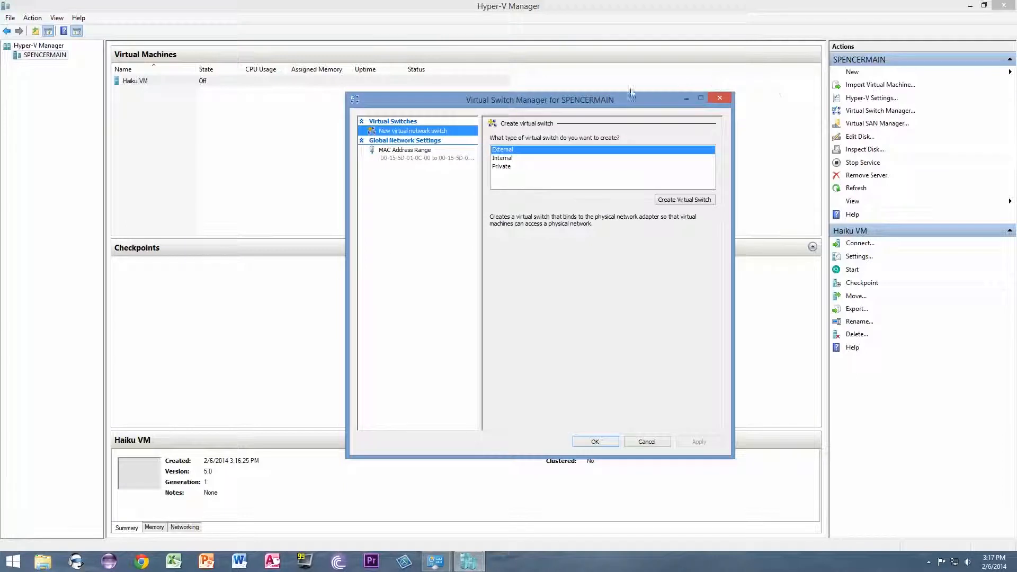
{"action": "left_click", "coordinate": [508, 158]}
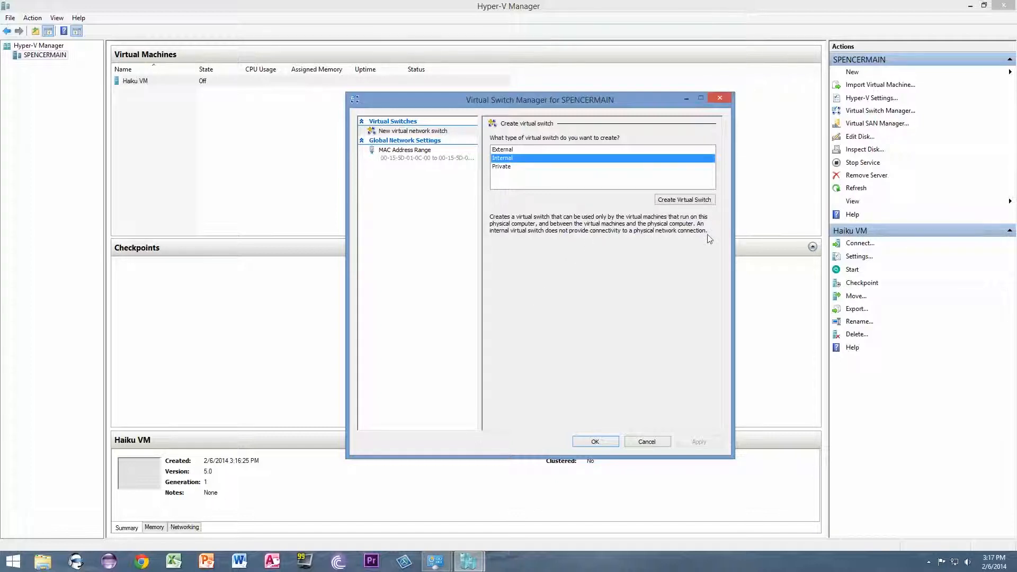
{"action": "left_click", "coordinate": [506, 150]}
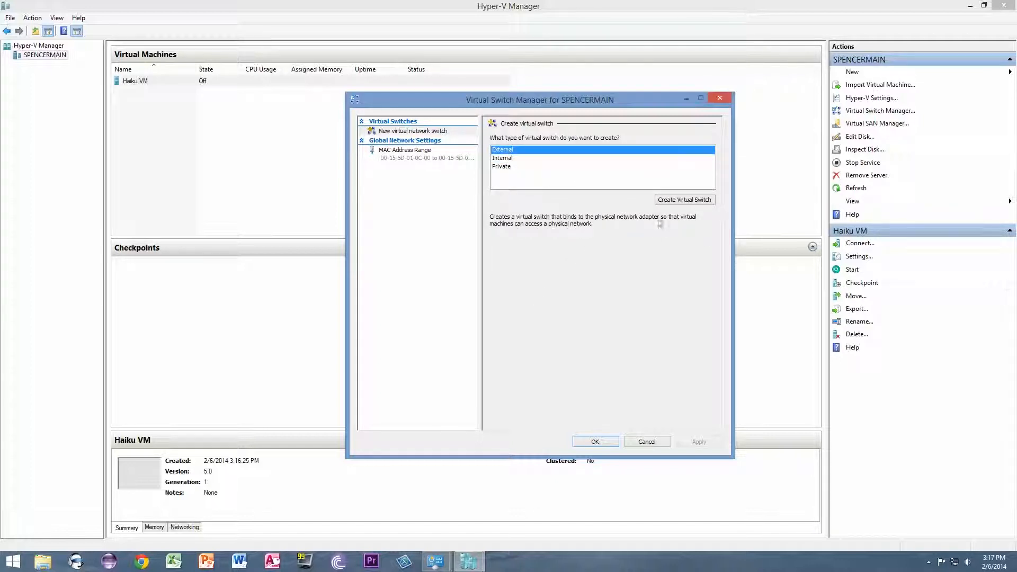
{"action": "left_click", "coordinate": [681, 201]}
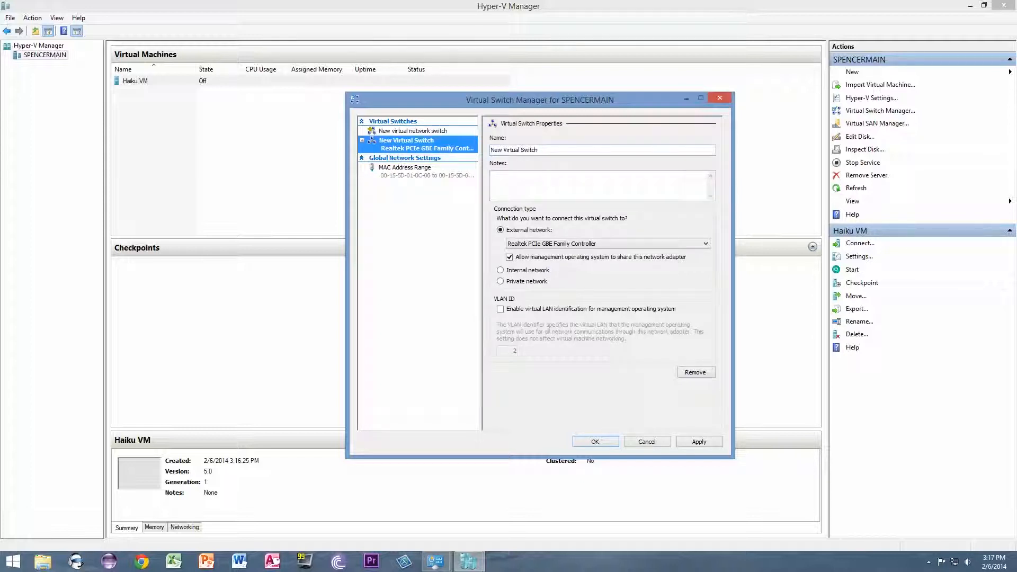
Step: Name the new switch Virtual Switch Haiku, apply the networking changes and close the Virtual Switch Manager
{"action": "left_click", "coordinate": [523, 150]}
{"action": "key", "text": "BackSpace"}
{"action": "key", "text": "BackSpace"}
{"action": "key", "text": "BackSpace"}
{"action": "key", "text": "BackSpace"}
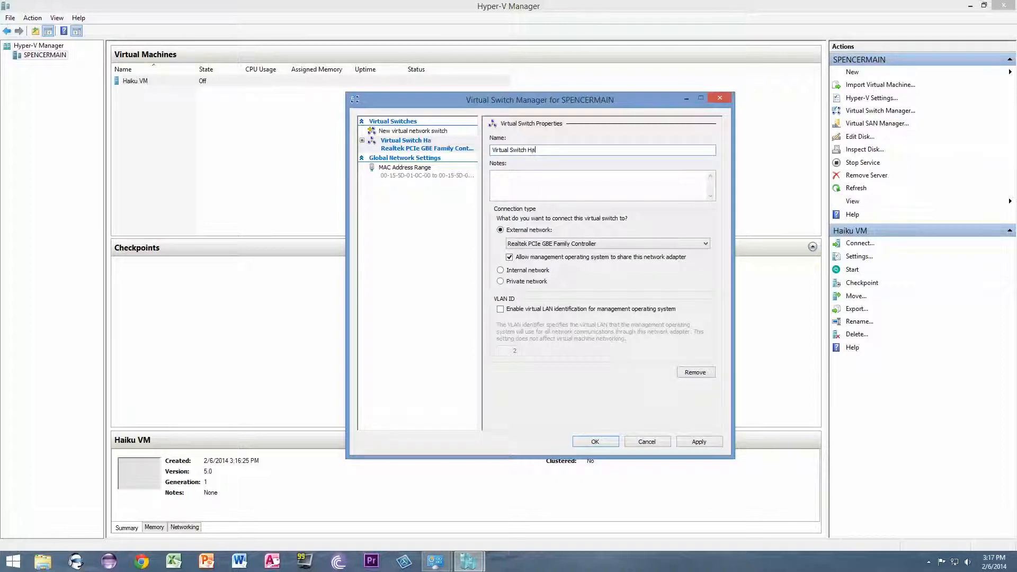
{"action": "type", "text": "l"}
{"action": "left_click", "coordinate": [694, 443]}
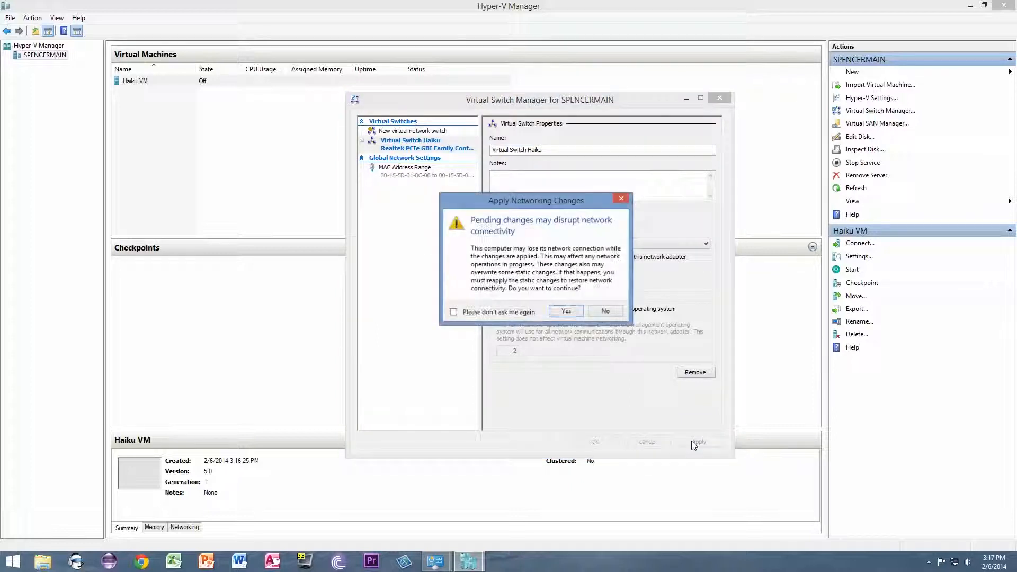
{"action": "left_click", "coordinate": [571, 313]}
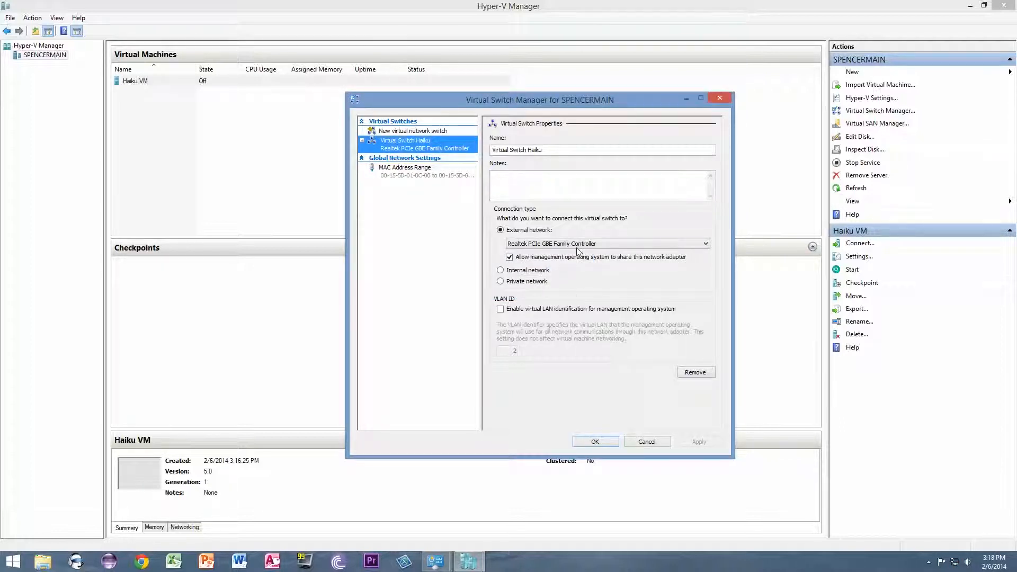
{"action": "left_click", "coordinate": [595, 442]}
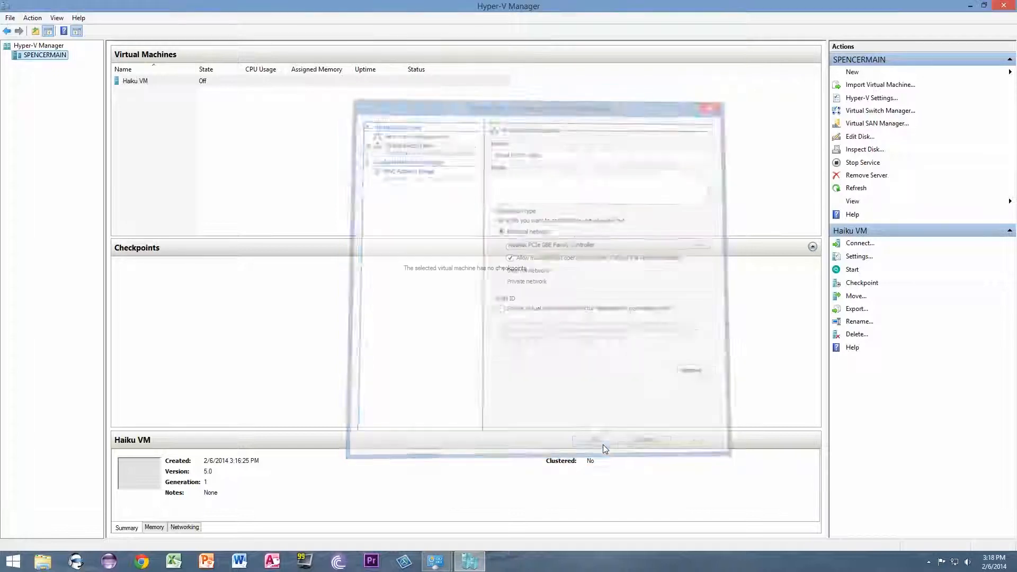
Step: Start the Haiku VM, connect to it and give its Haiku welcome screen mouse control
{"action": "left_click", "coordinate": [154, 80]}
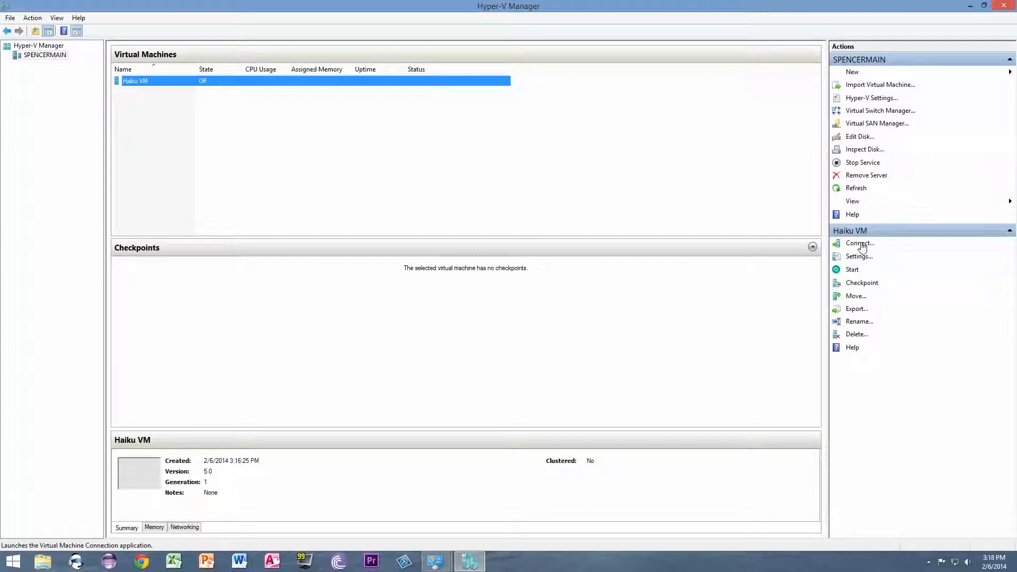
{"action": "right_click", "coordinate": [140, 81]}
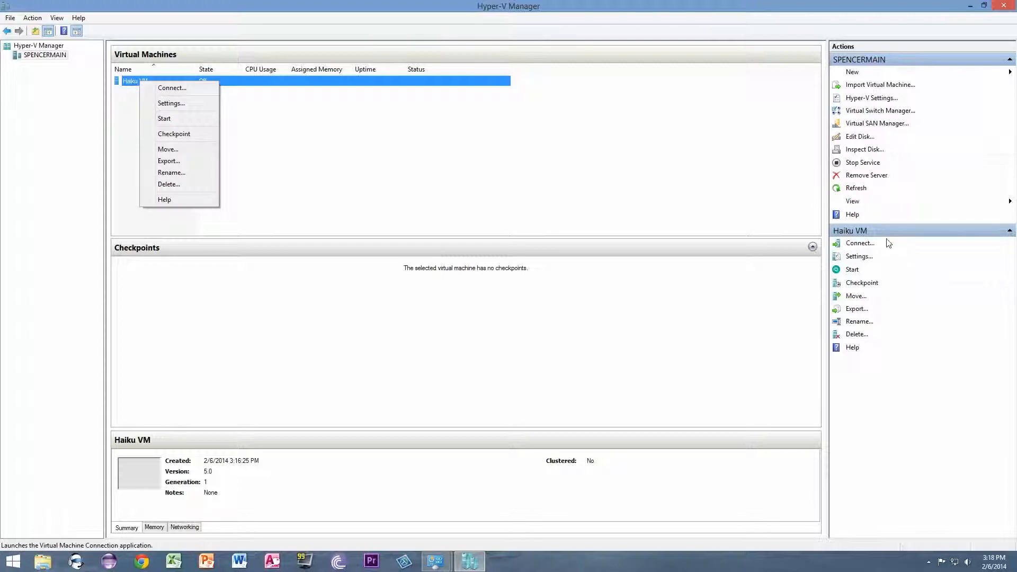
{"action": "left_click", "coordinate": [164, 119]}
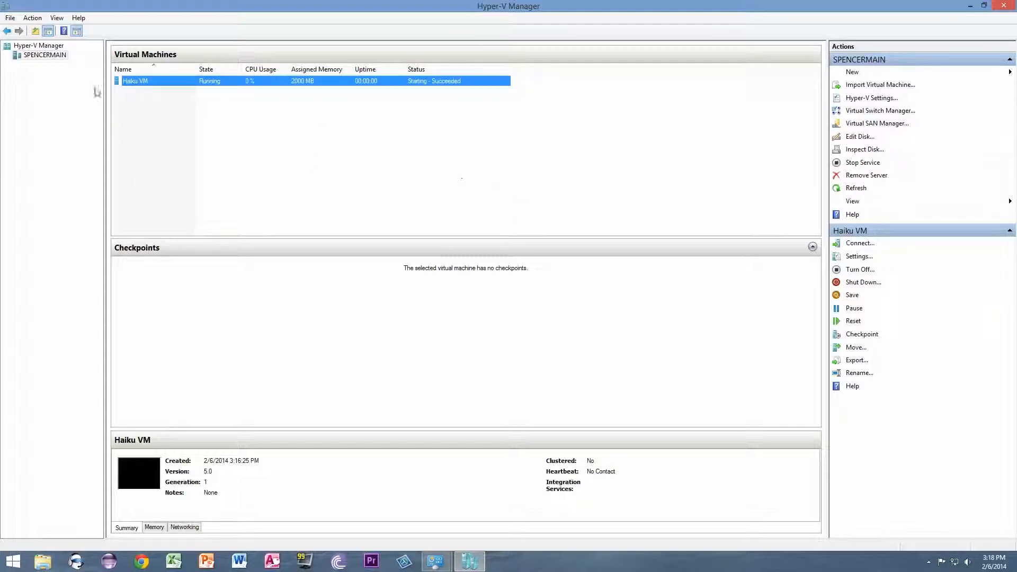
{"action": "right_click", "coordinate": [141, 81]}
{"action": "left_click", "coordinate": [183, 90]}
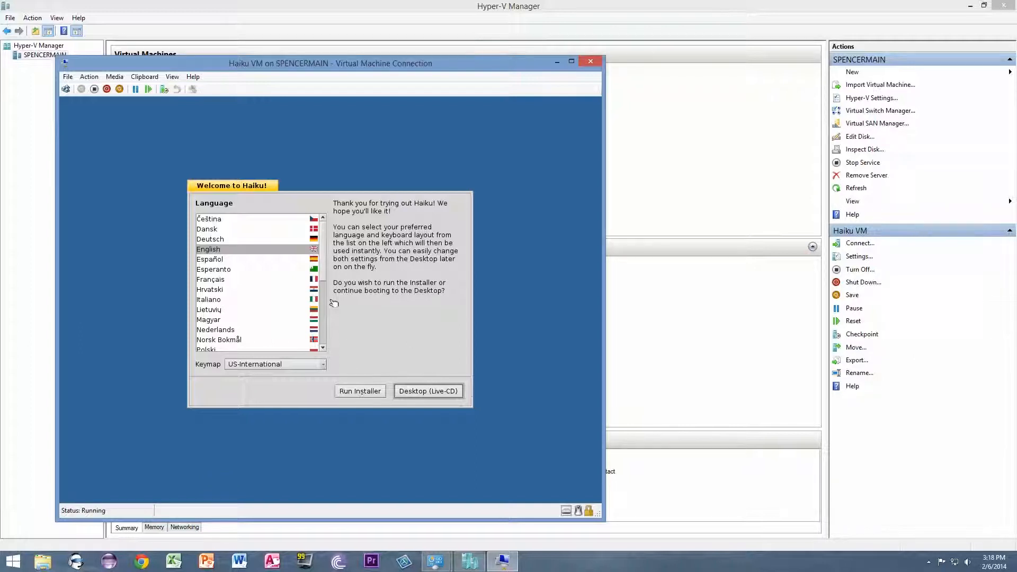
{"action": "left_click", "coordinate": [334, 303]}
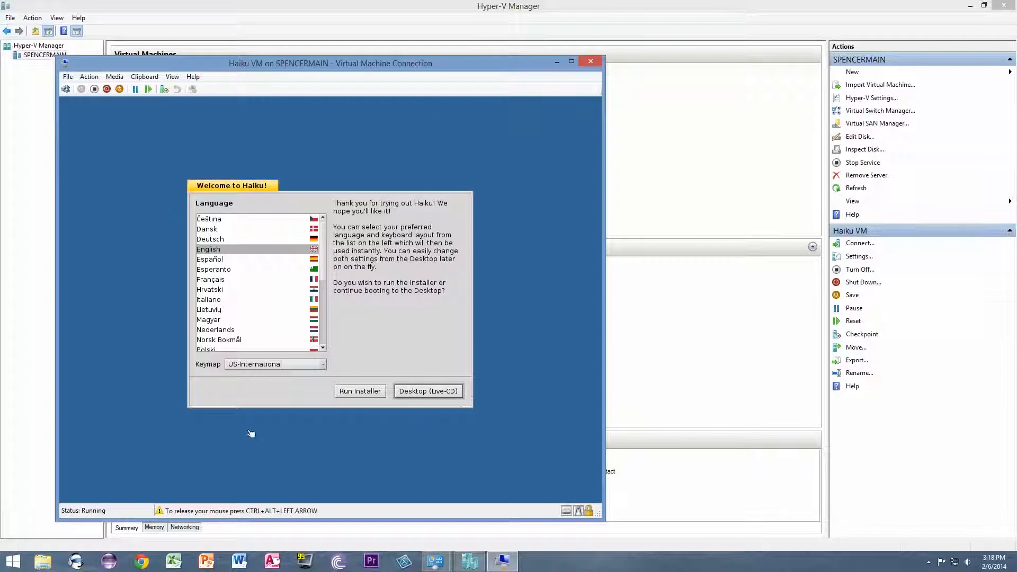
Step: Run the Haiku Installer, continue past its introductory information and partition notice, and open the partition setup
{"action": "left_click", "coordinate": [369, 392]}
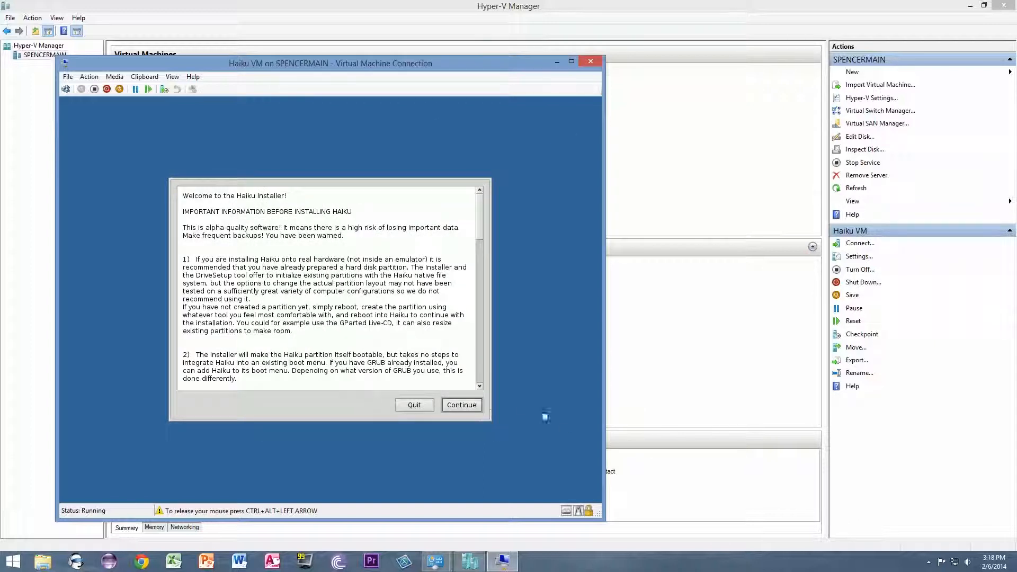
{"action": "left_click", "coordinate": [460, 405]}
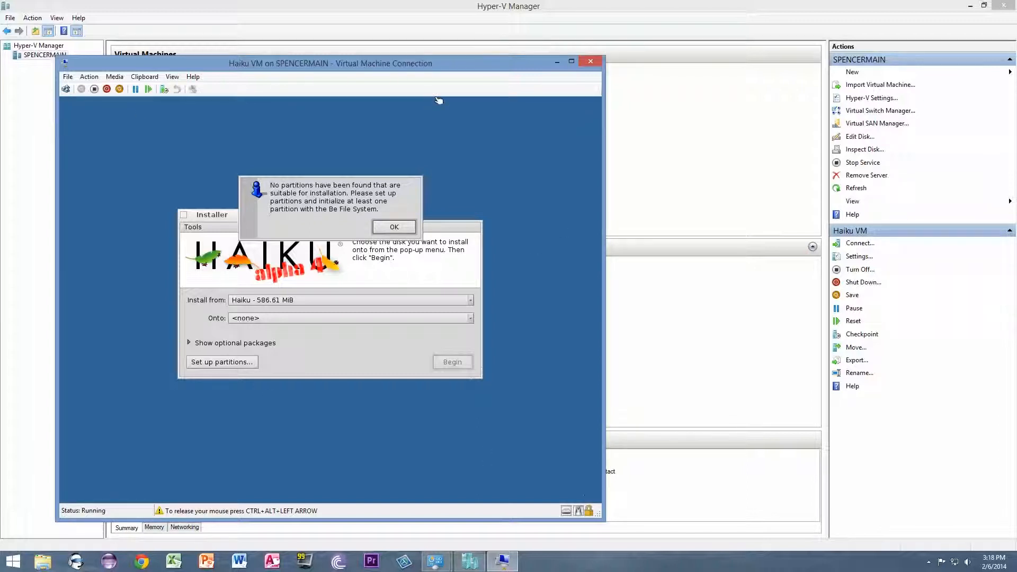
{"action": "left_click", "coordinate": [392, 227]}
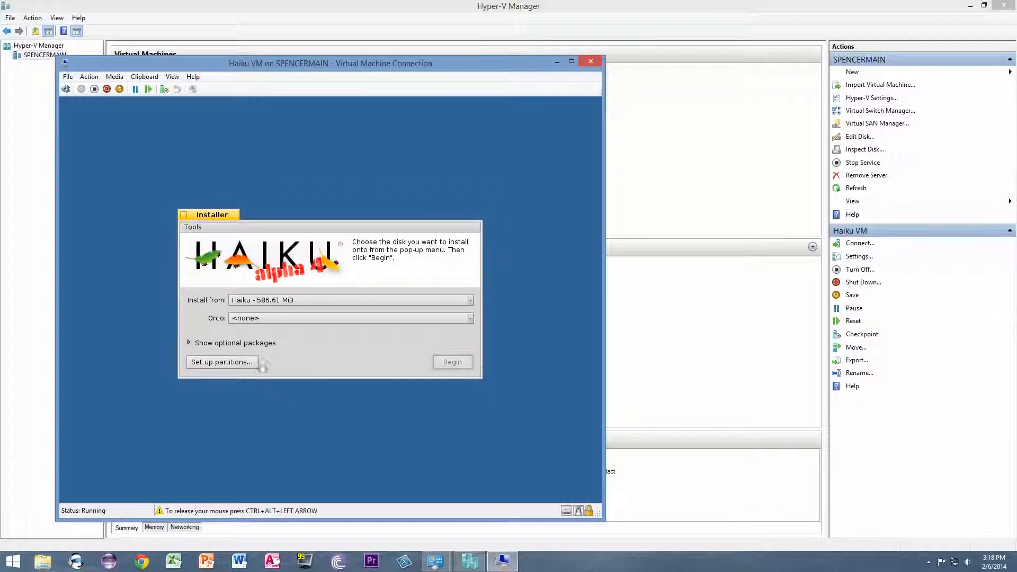
{"action": "left_click", "coordinate": [217, 362]}
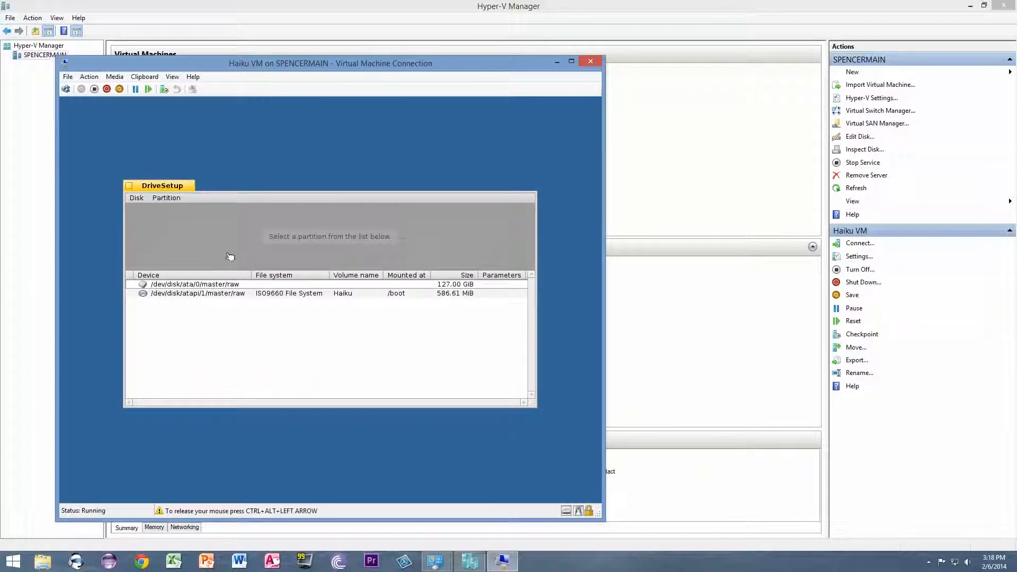
Step: Start formatting the raw disk /dev/disk/ata/0/master/raw with the Be File System and agree to format it without a partitioning system
{"action": "left_click", "coordinate": [214, 287]}
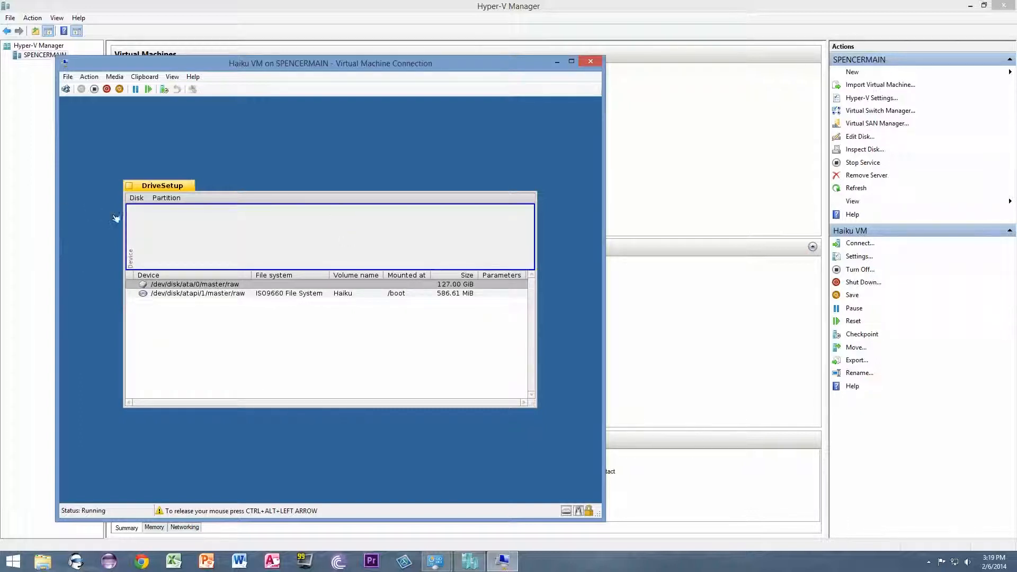
{"action": "left_click", "coordinate": [167, 199]}
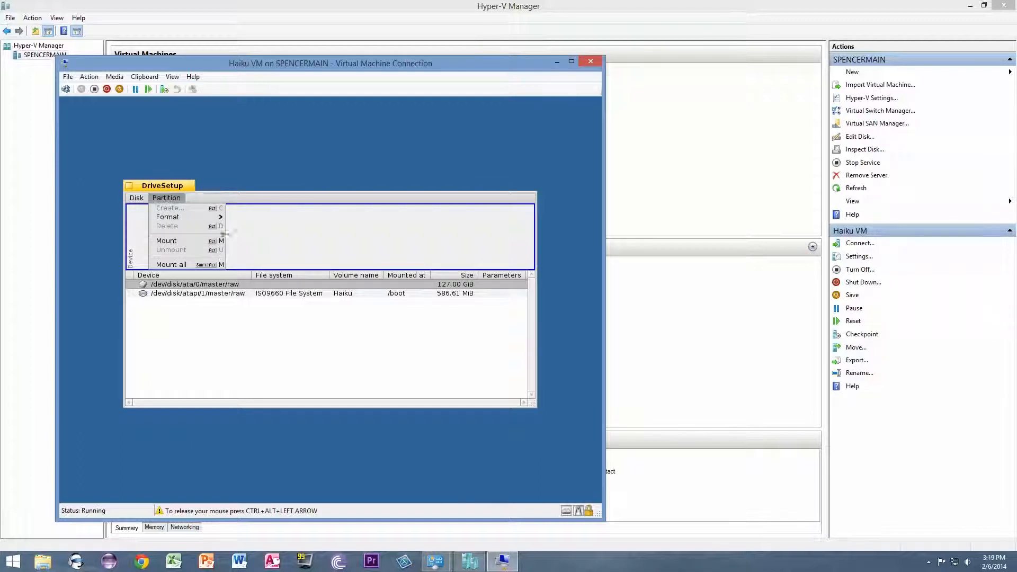
{"action": "mouse_move", "coordinate": [222, 219]}
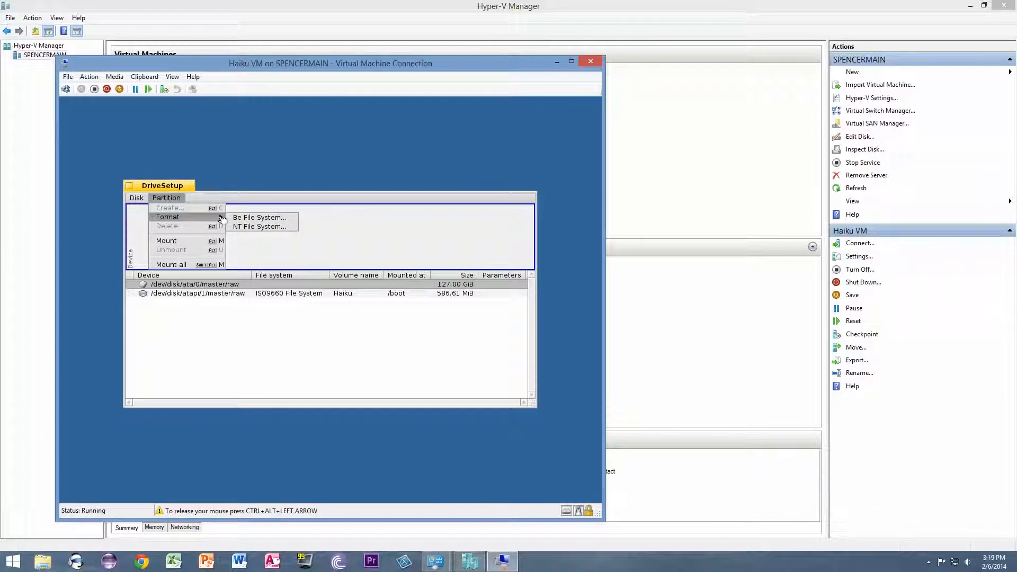
{"action": "left_click", "coordinate": [280, 218]}
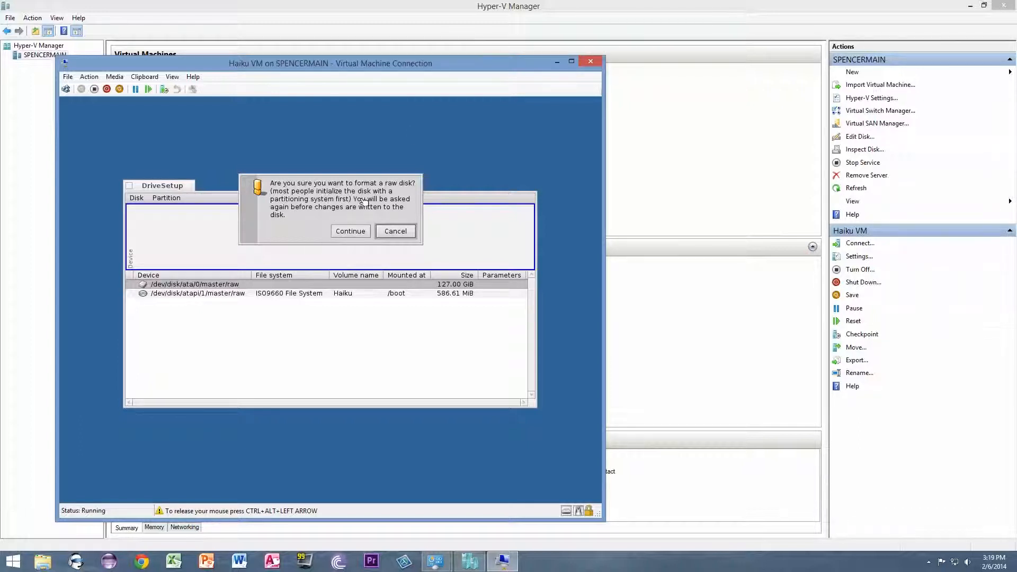
{"action": "left_click", "coordinate": [351, 232]}
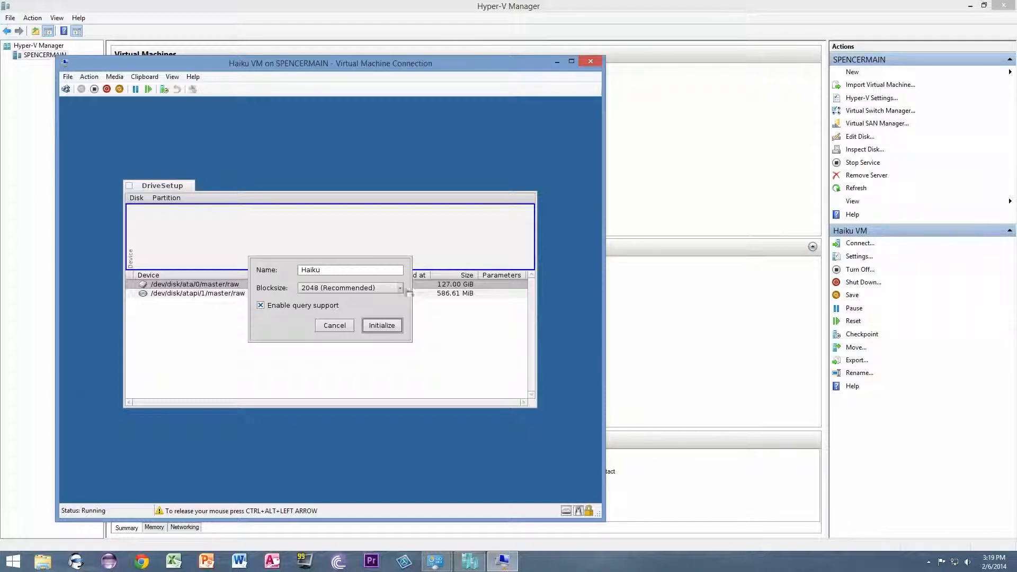
Step: Initialize the Haiku volume with the recommended 2048 blocksize, write the changes to disk and close DriveSetup
{"action": "left_click", "coordinate": [400, 288]}
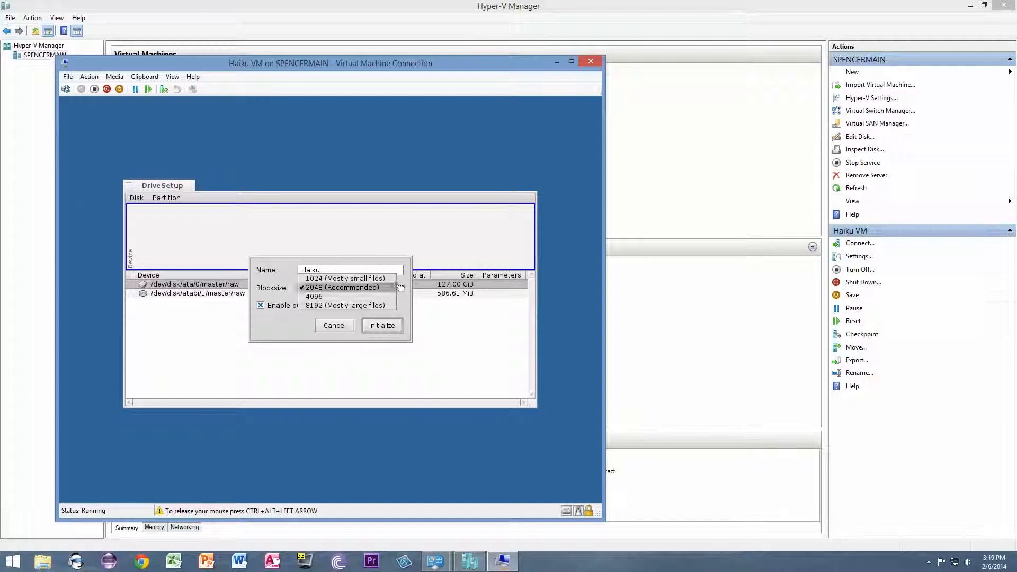
{"action": "left_click", "coordinate": [356, 288]}
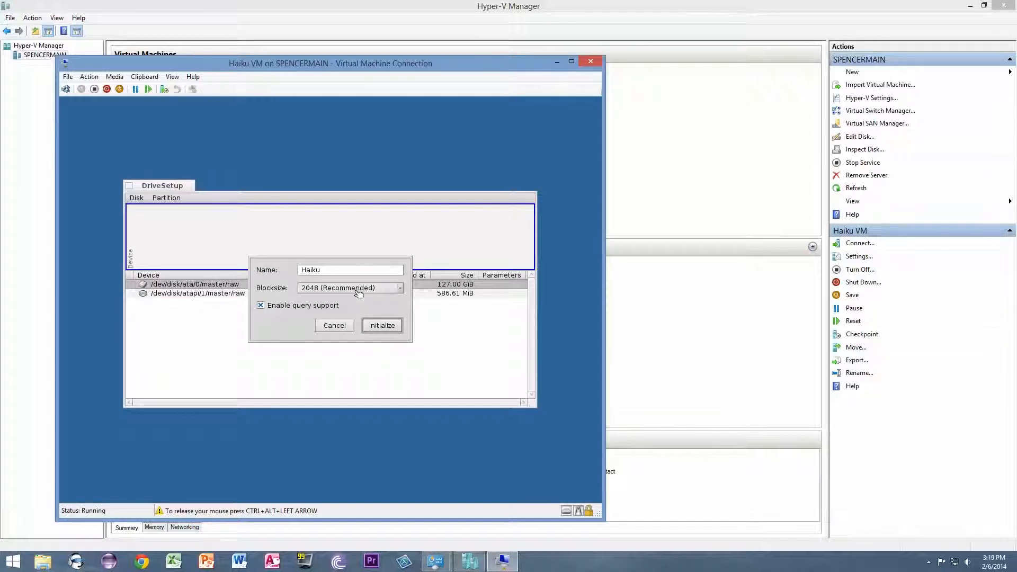
{"action": "left_click", "coordinate": [392, 329]}
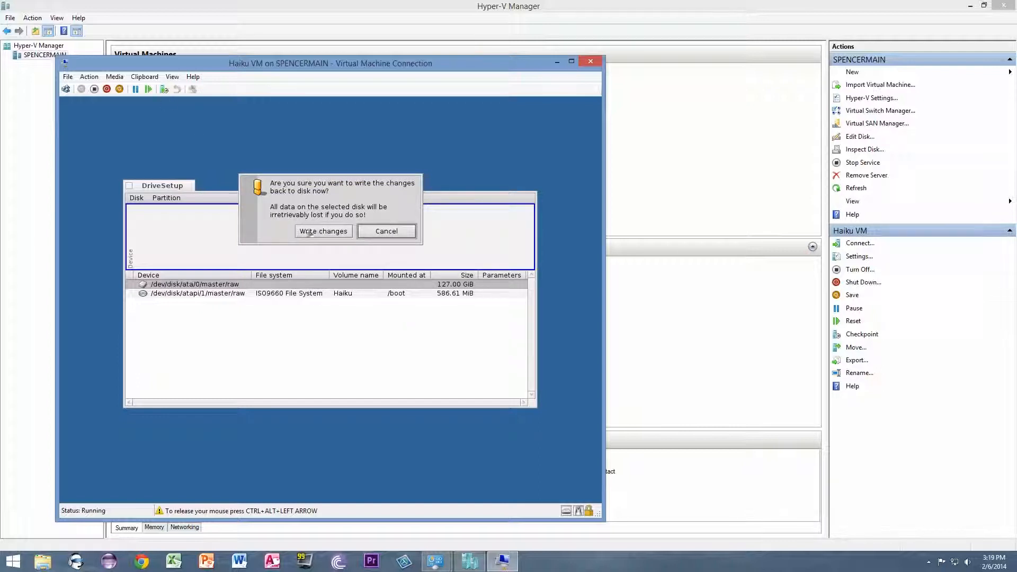
{"action": "left_click", "coordinate": [322, 236]}
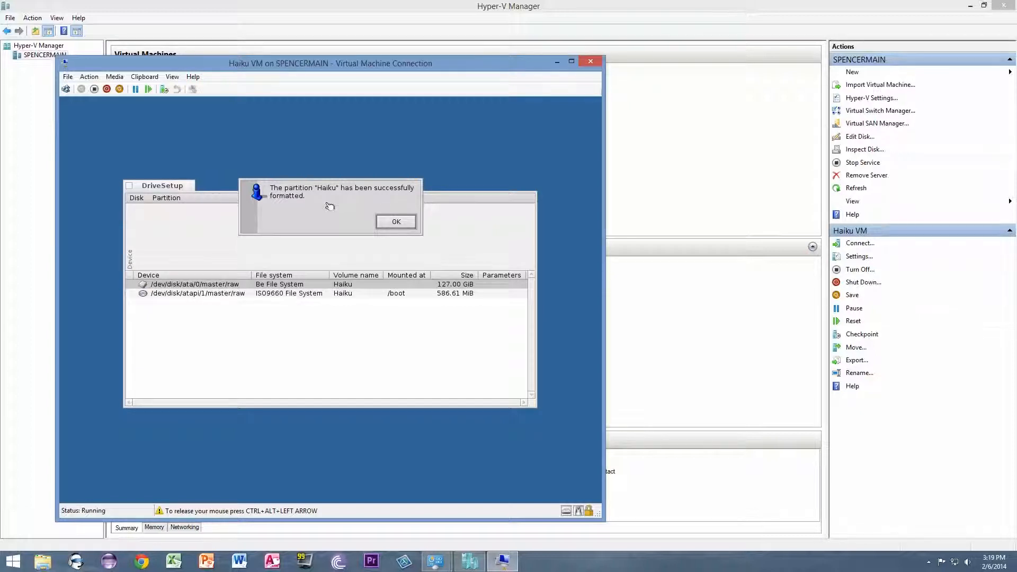
{"action": "left_click", "coordinate": [407, 226]}
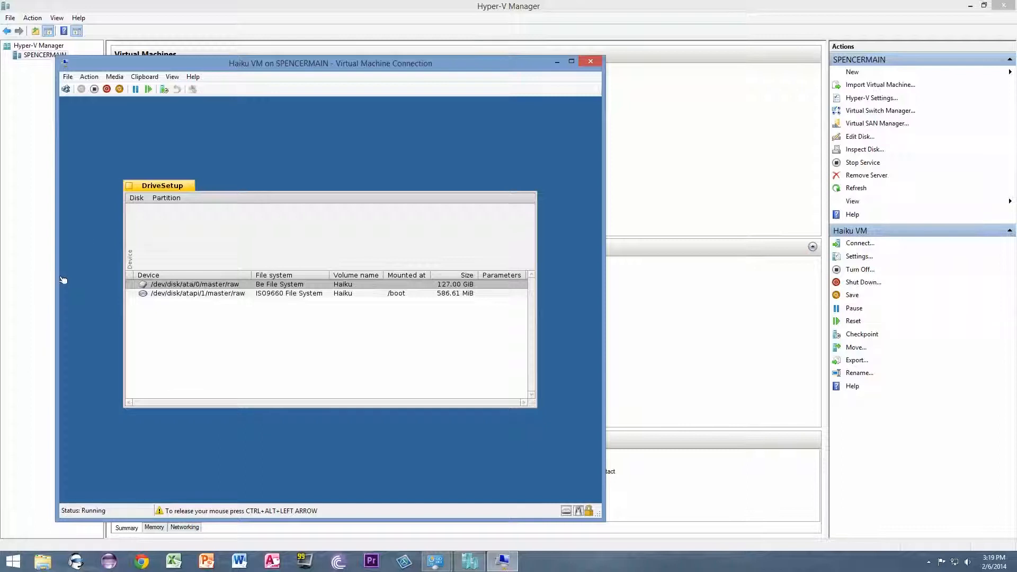
{"action": "left_click", "coordinate": [132, 189]}
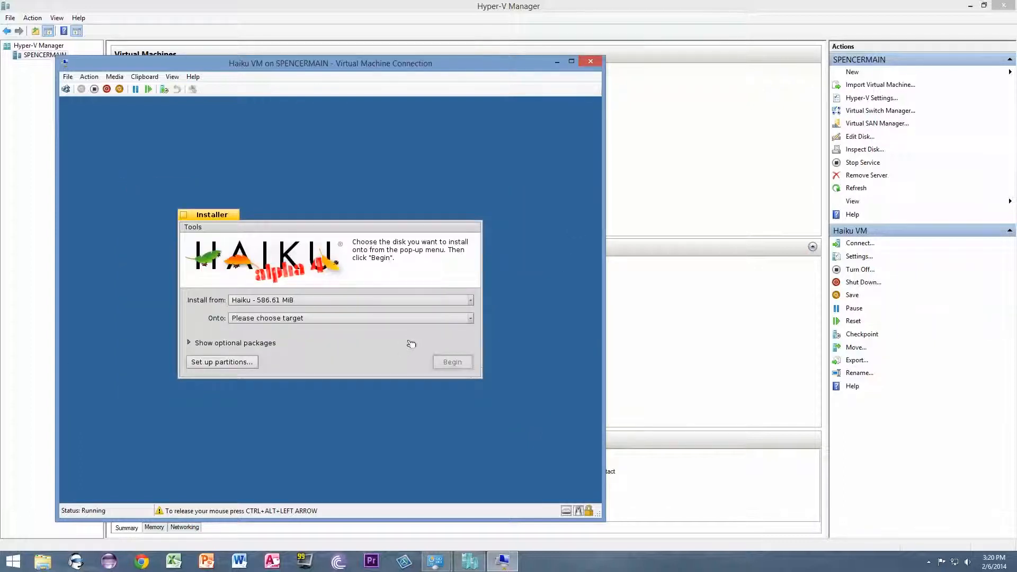
Step: Install Haiku onto the 127.00 GiB Haiku disk and restart the virtual machine once the installation completes
{"action": "left_click", "coordinate": [426, 323]}
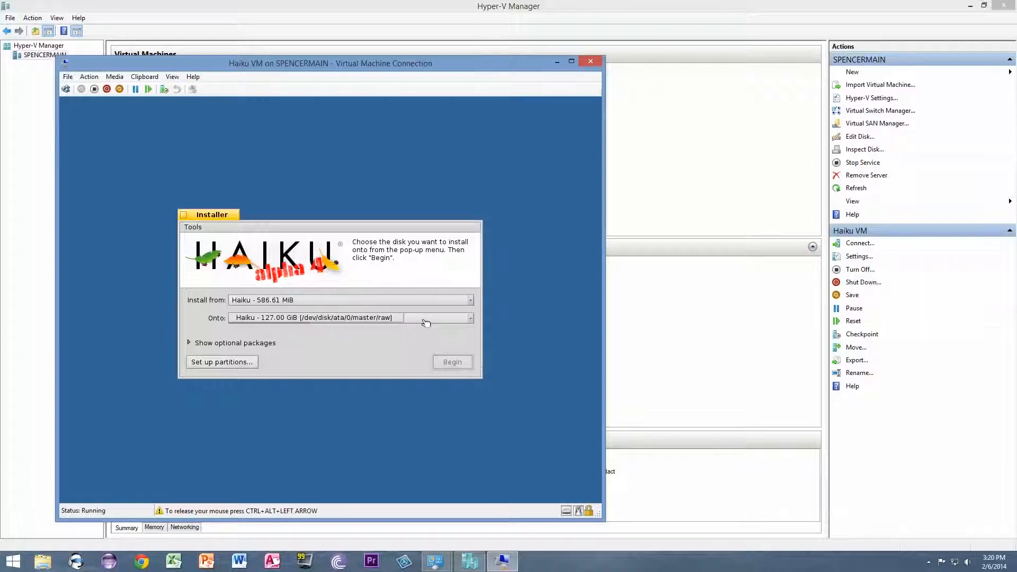
{"action": "left_click", "coordinate": [318, 324]}
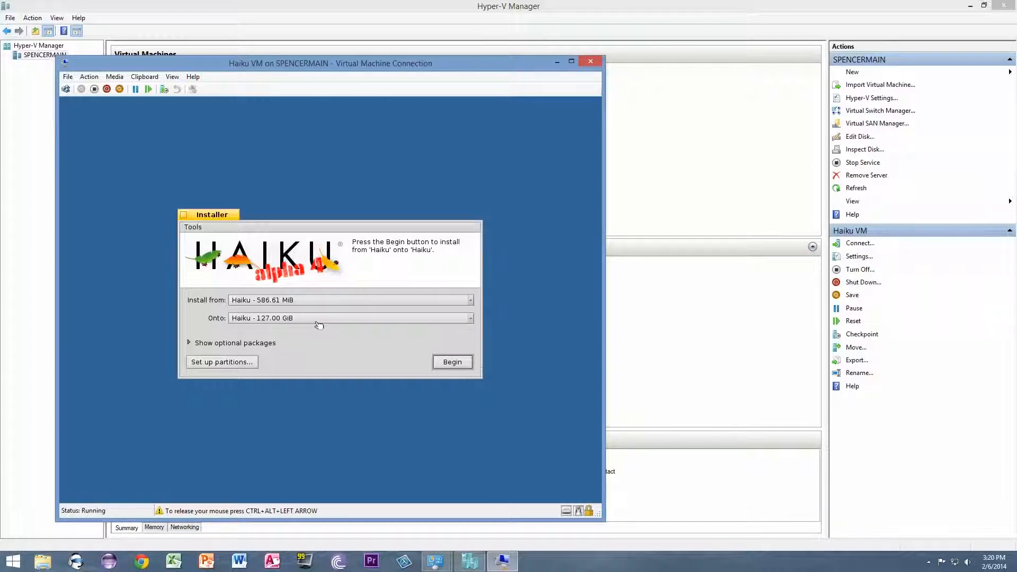
{"action": "left_click", "coordinate": [447, 362]}
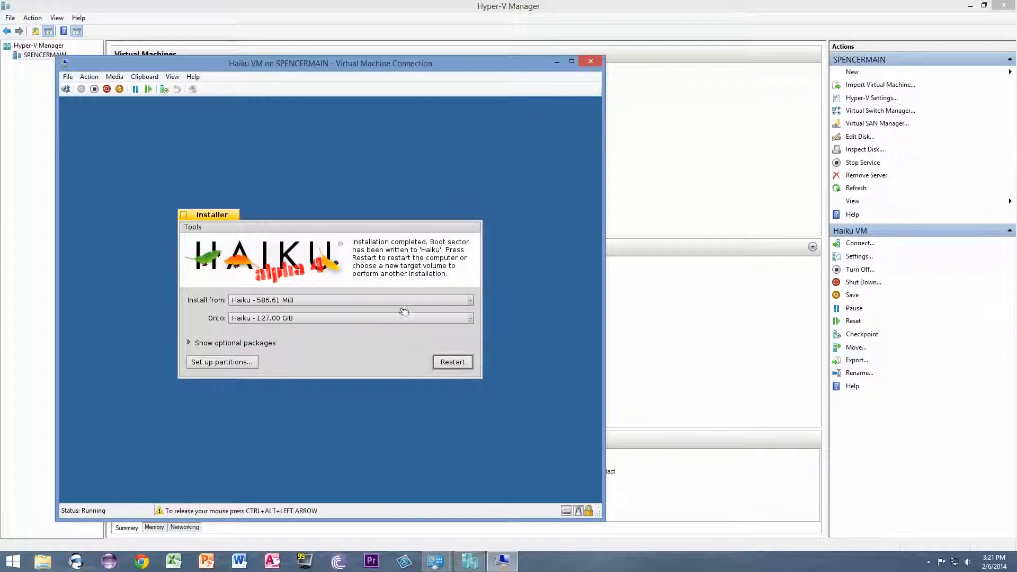
{"action": "left_click", "coordinate": [453, 362]}
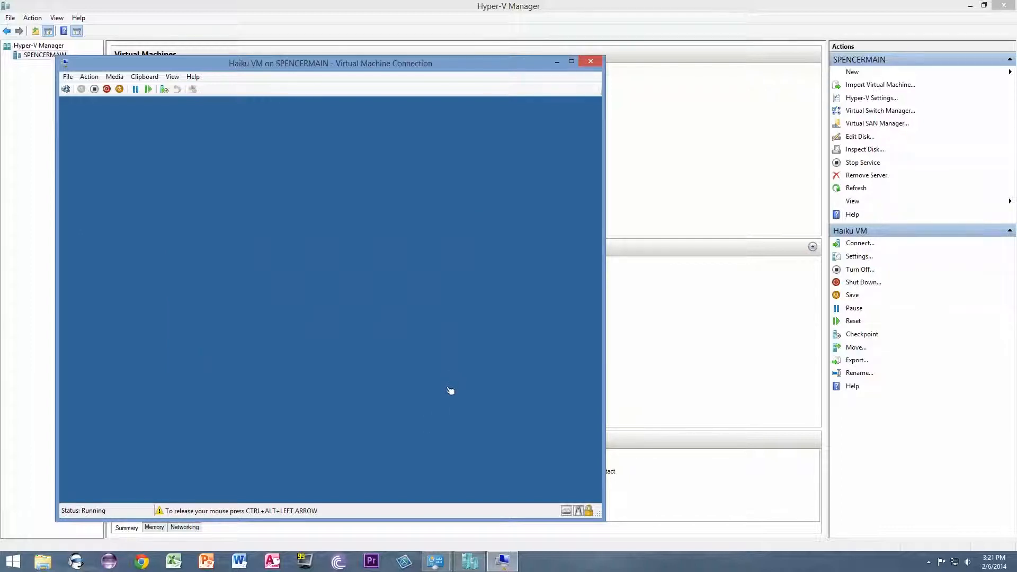